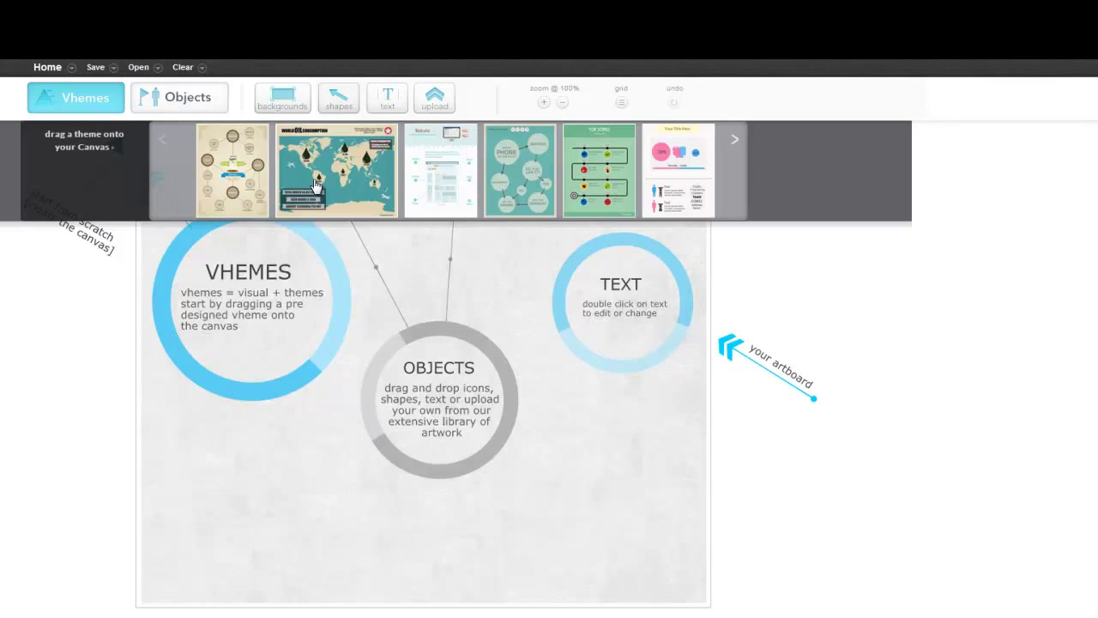
click(316, 184)
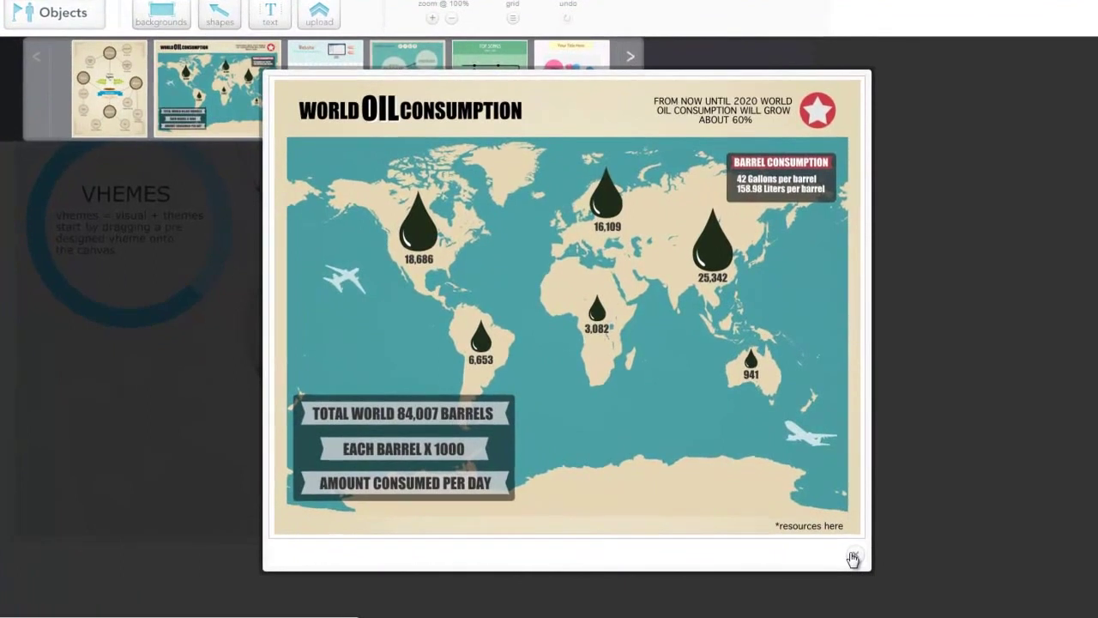
click(852, 558)
click(342, 105)
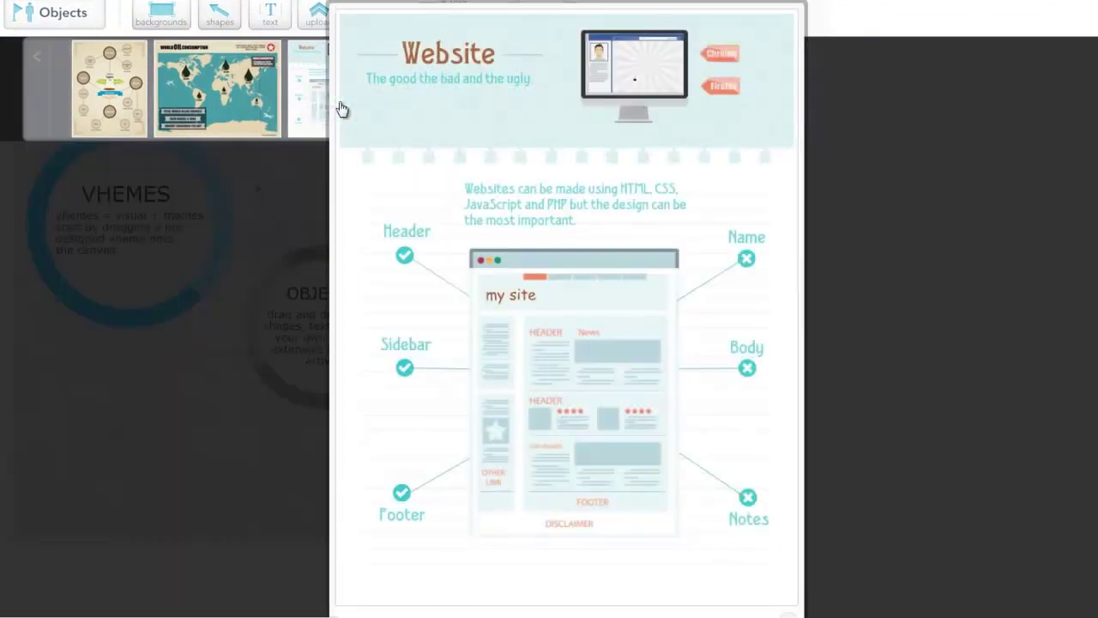
click(461, 106)
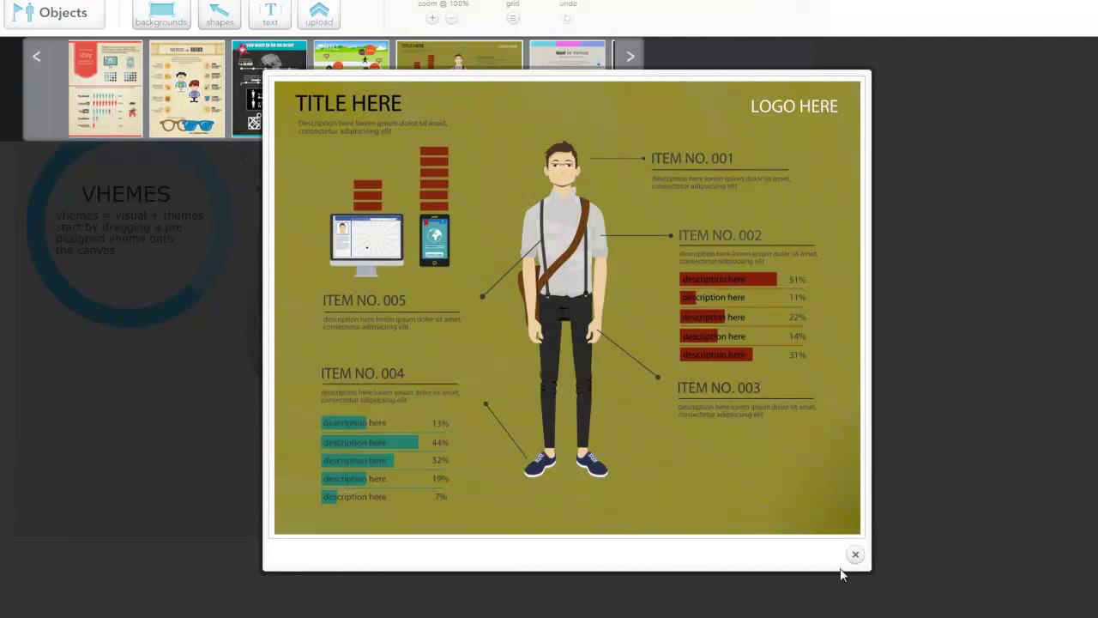
click(855, 554)
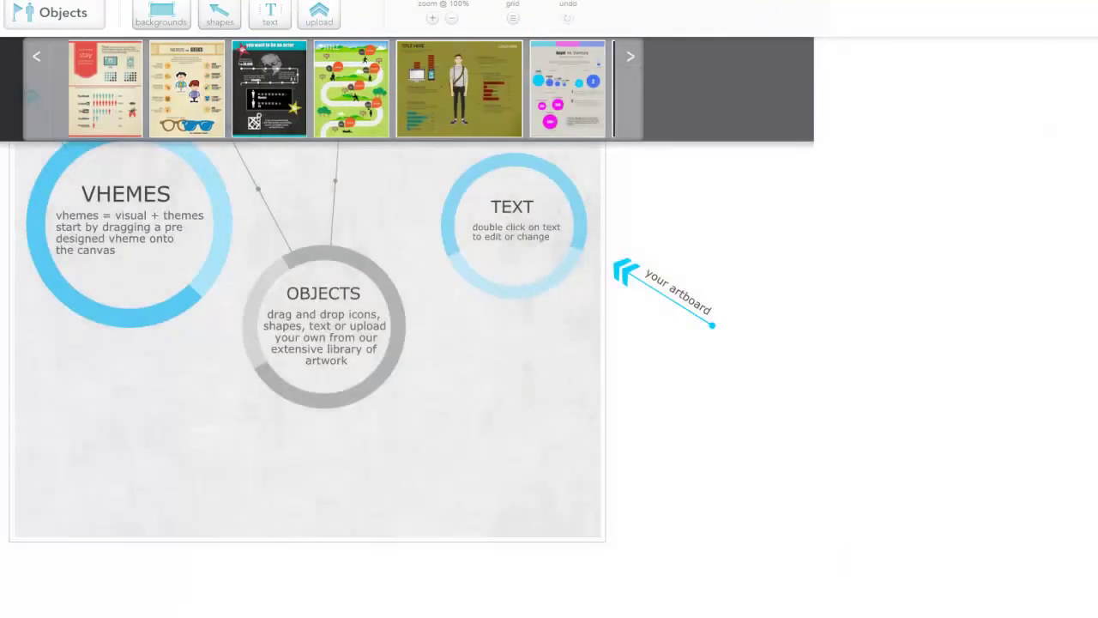
Step: Clear the starter canvas and place a grey person bust from the people objects
click(176, 12)
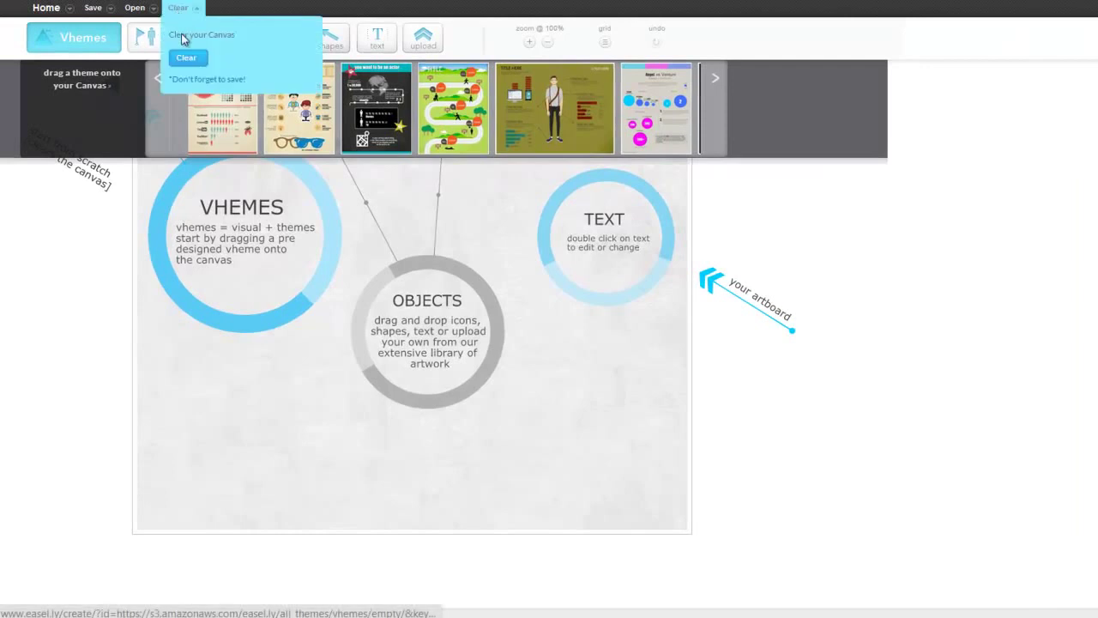
click(186, 59)
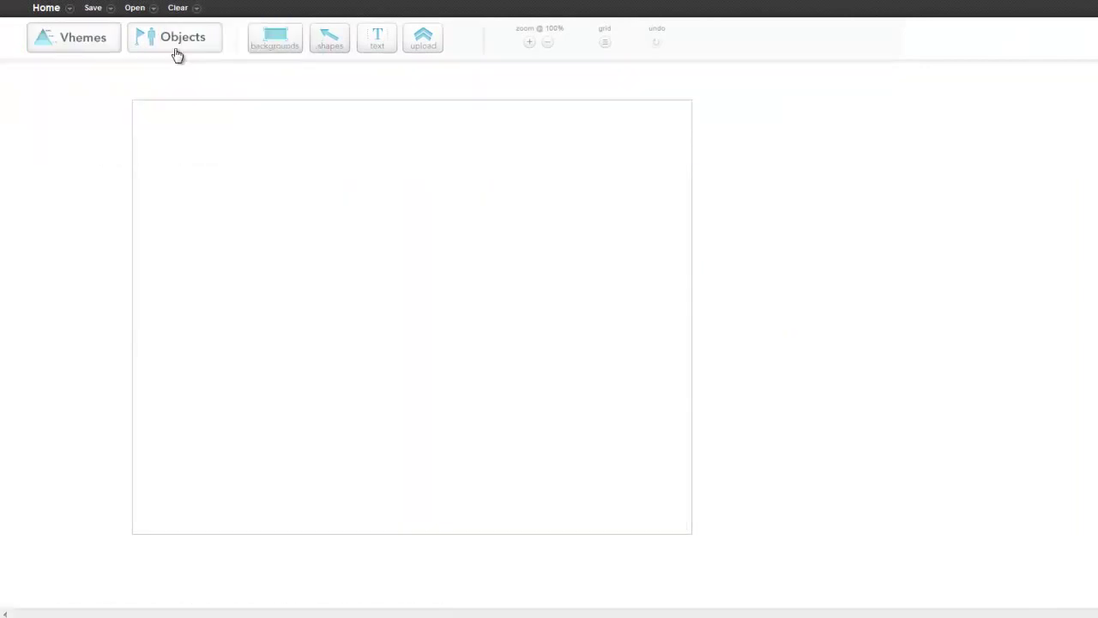
click(175, 41)
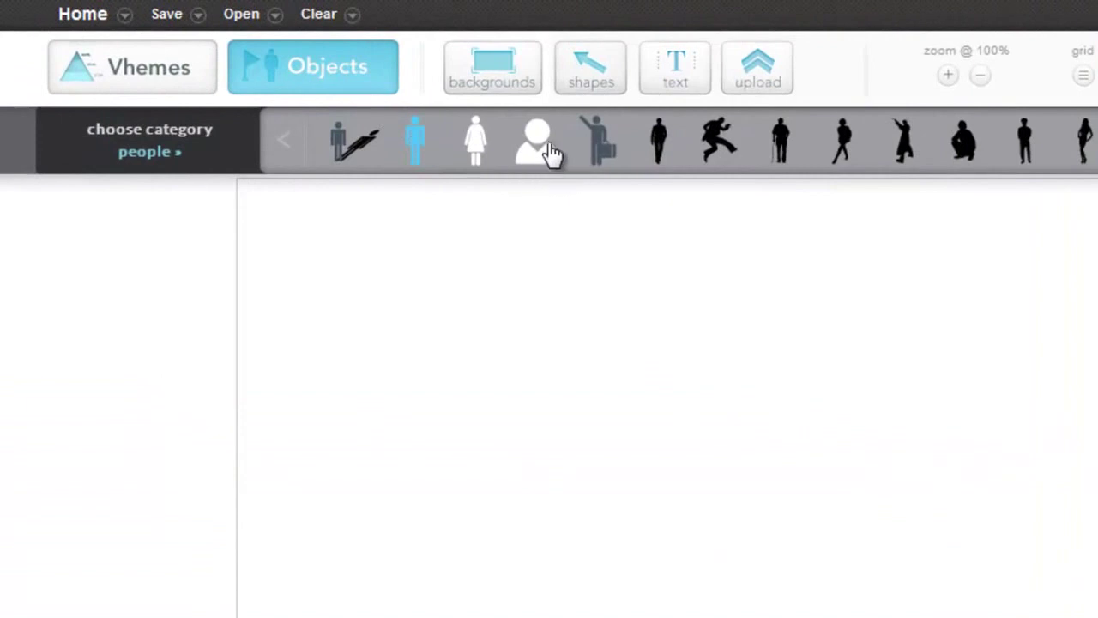
drag(486, 369, 485, 369)
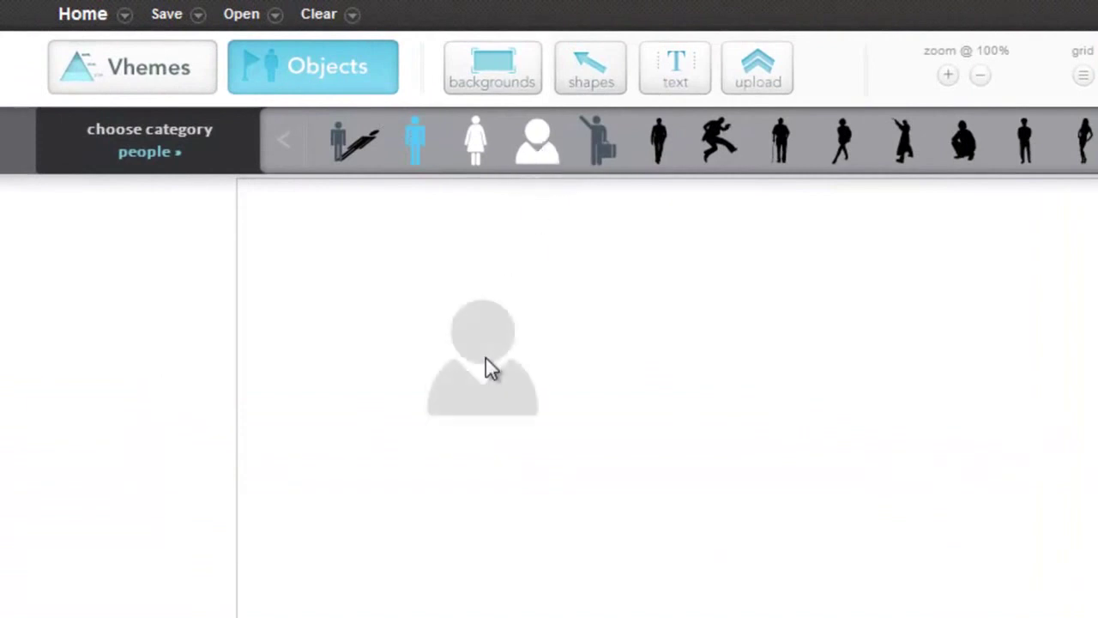
click(486, 368)
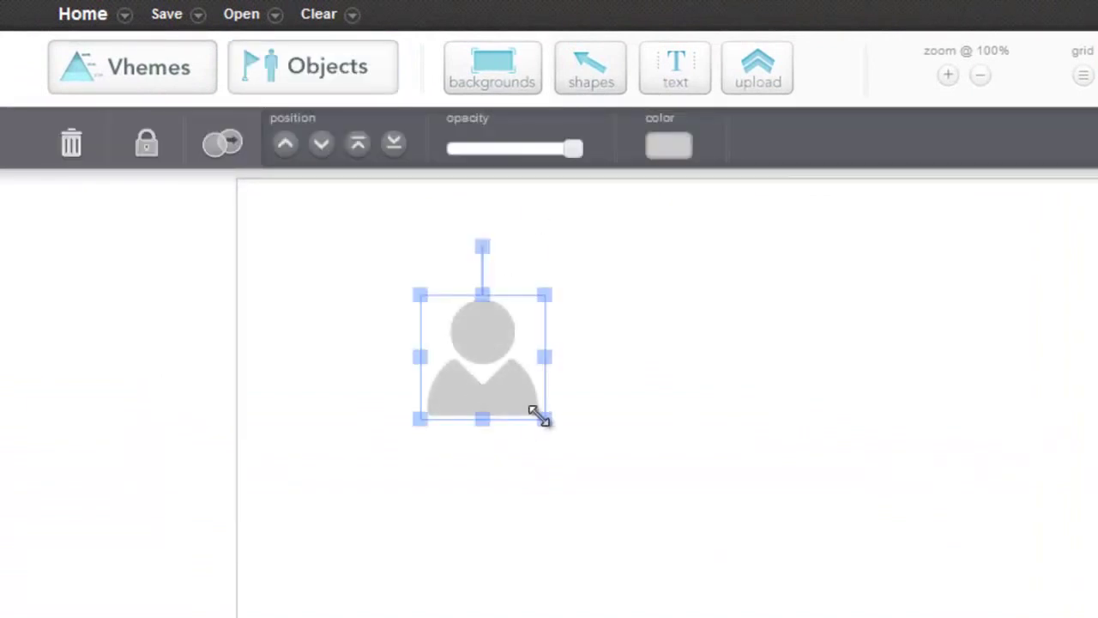
Step: Enlarge, shift and slightly tilt the bust, recolour it teal, lower its opacity, and duplicate it
drag(539, 416, 614, 564)
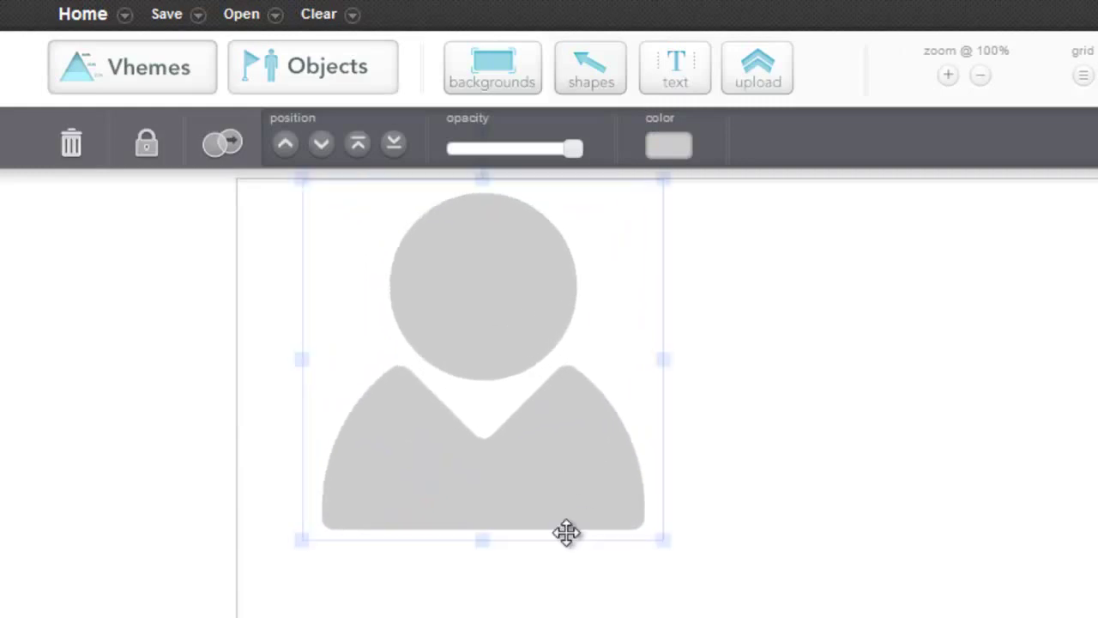
drag(566, 532, 596, 617)
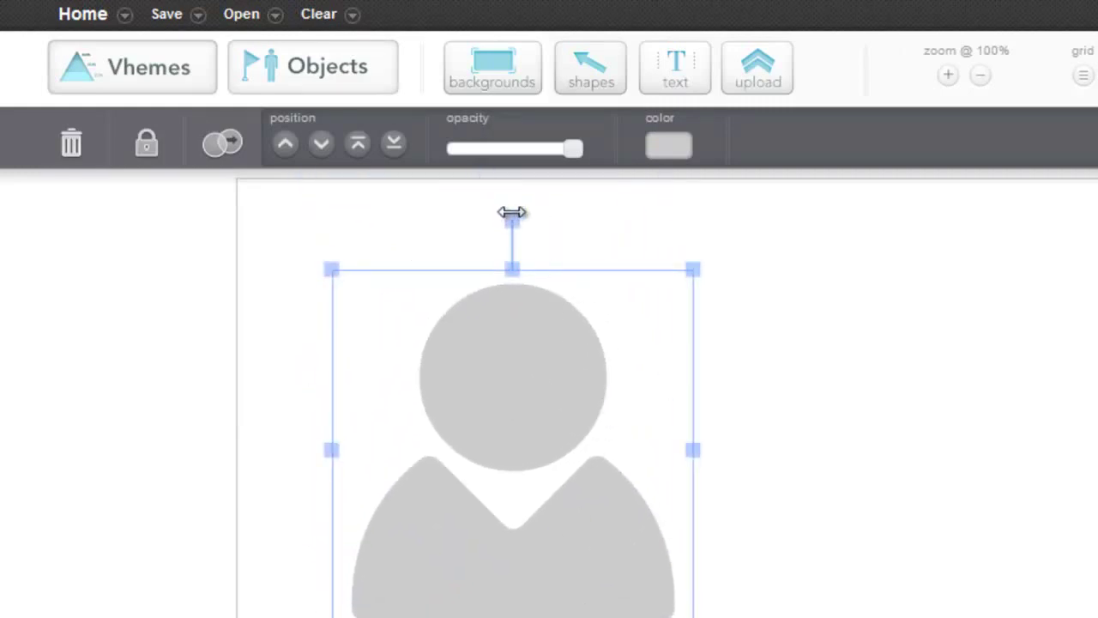
mouse_move(512, 214)
mouse_down()
mouse_move(580, 226)
mouse_move(623, 249)
mouse_move(515, 237)
mouse_move(513, 224)
mouse_up()
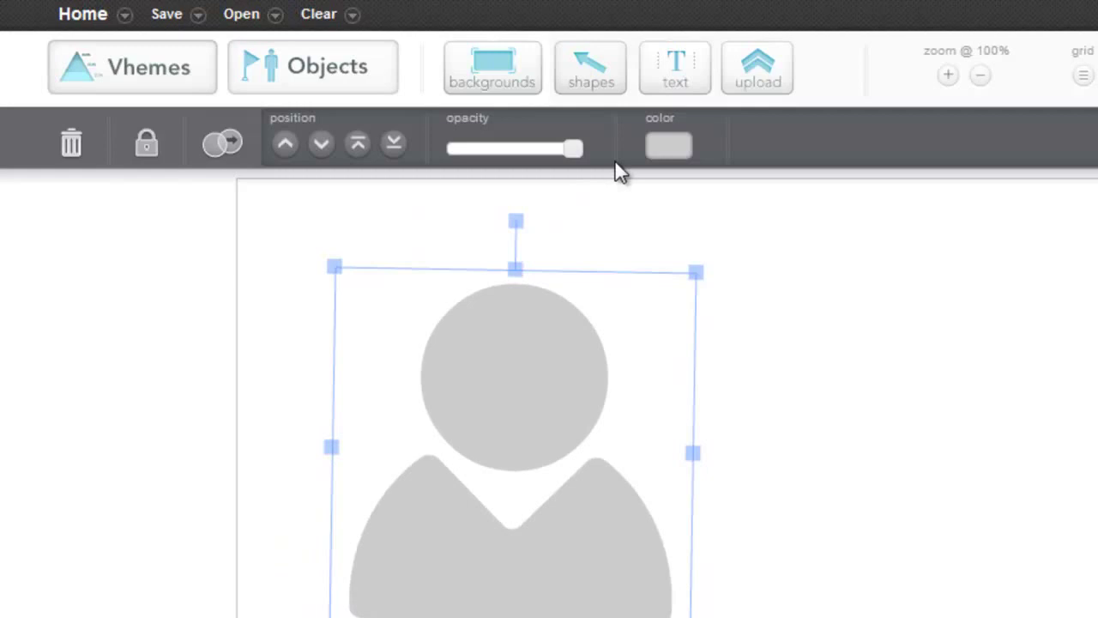
click(656, 155)
click(722, 255)
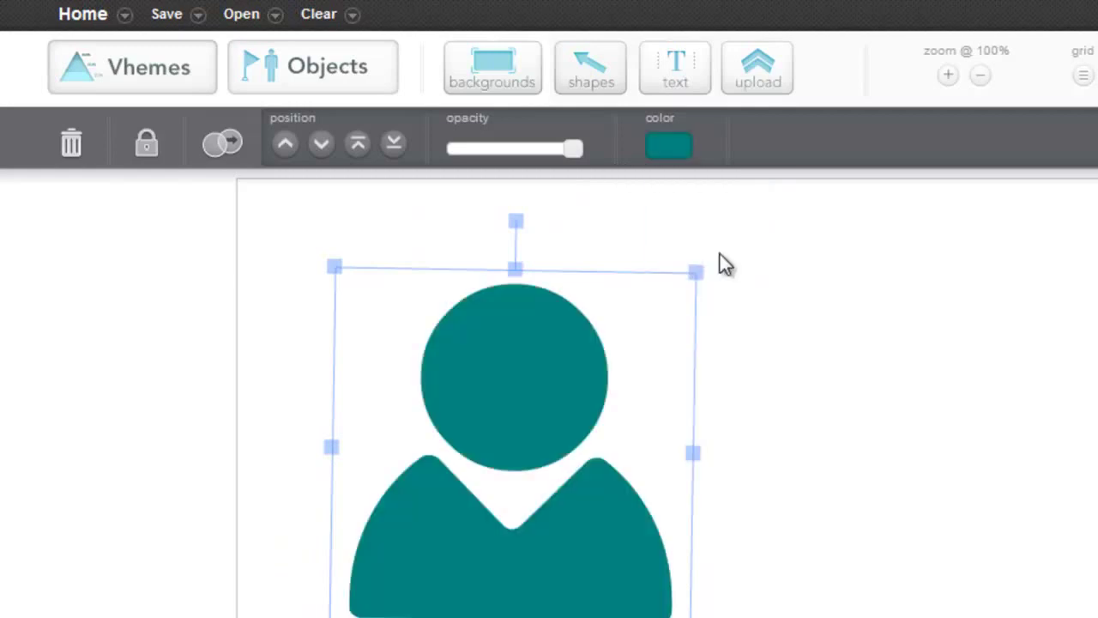
drag(502, 152, 576, 172)
click(221, 143)
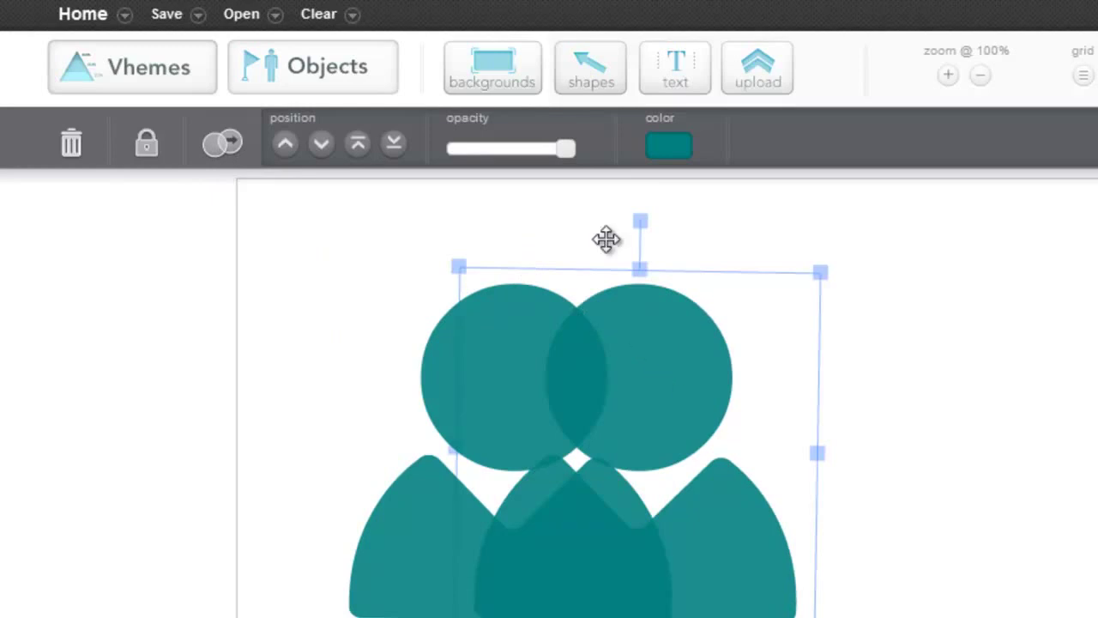
Step: Apply the brown wood texture as the canvas background, then reopen the object categories list
click(496, 83)
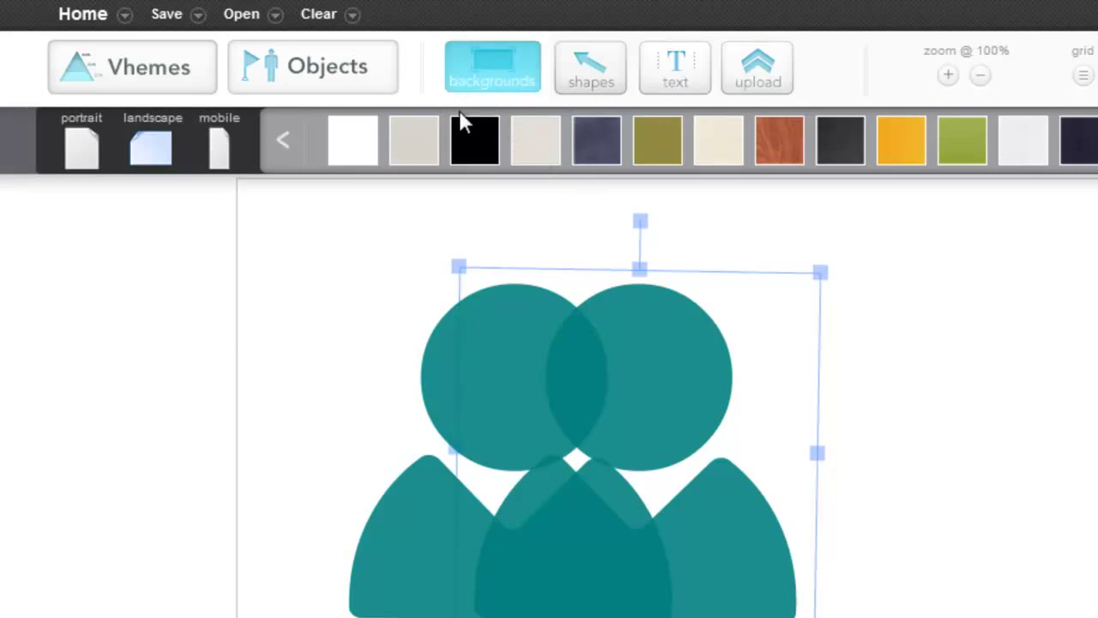
drag(780, 157, 886, 414)
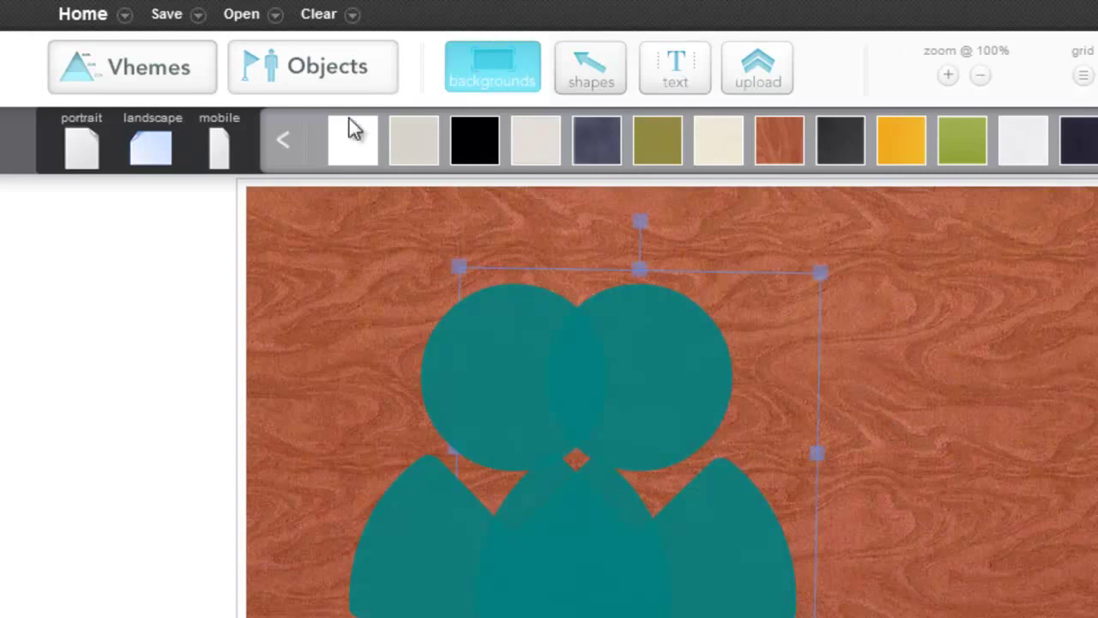
click(334, 83)
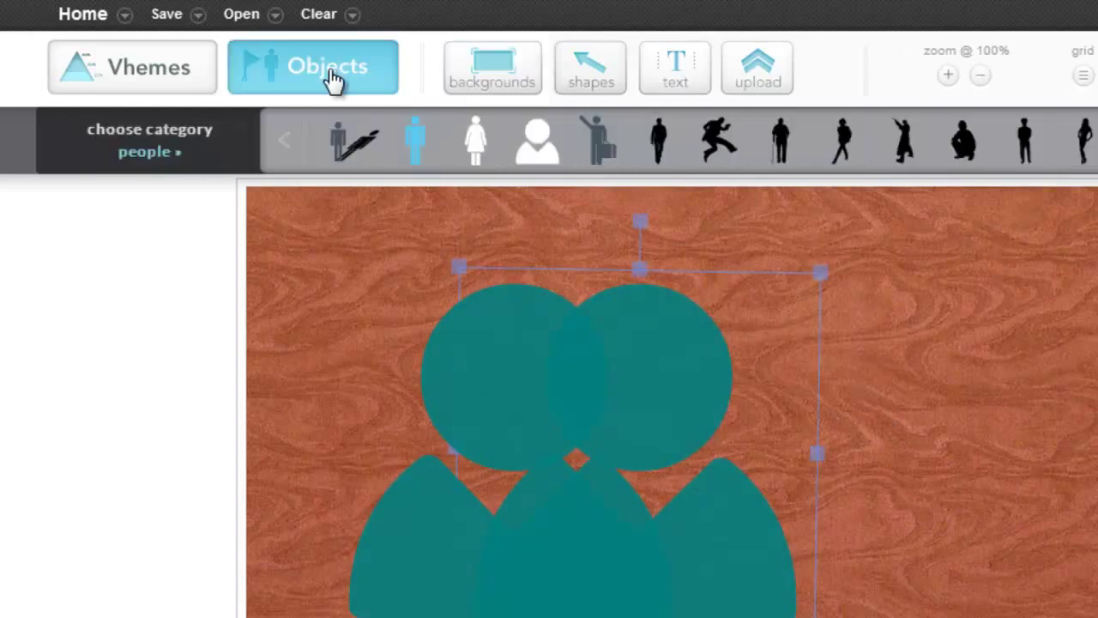
click(197, 157)
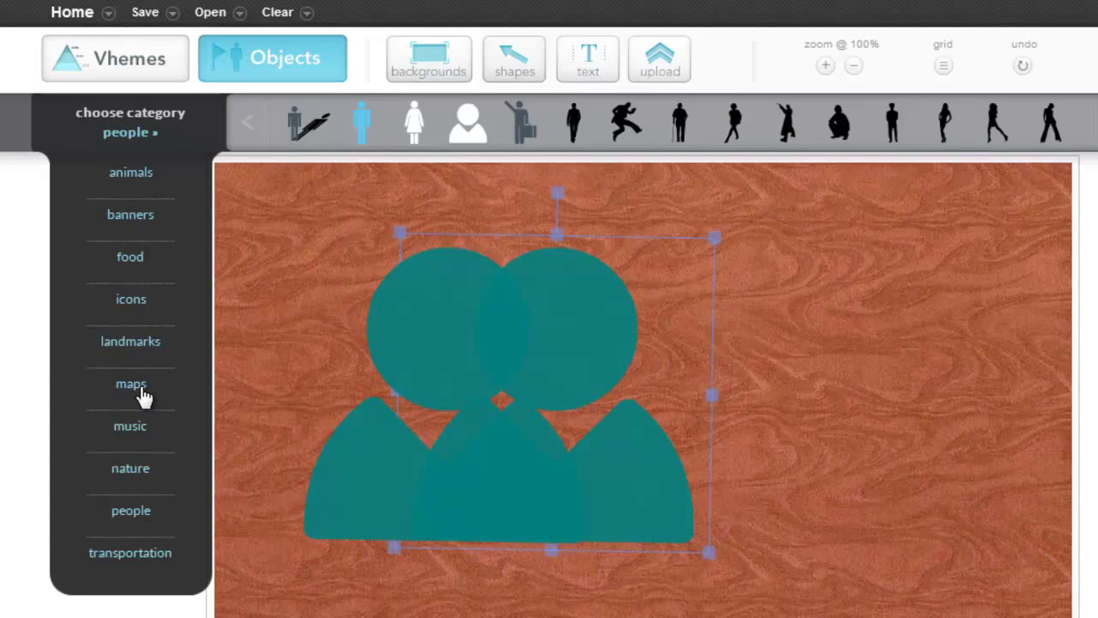
Step: Add a black curved arrow from the arrow shapes, enlarge it, and move it onto the teal figures
click(131, 511)
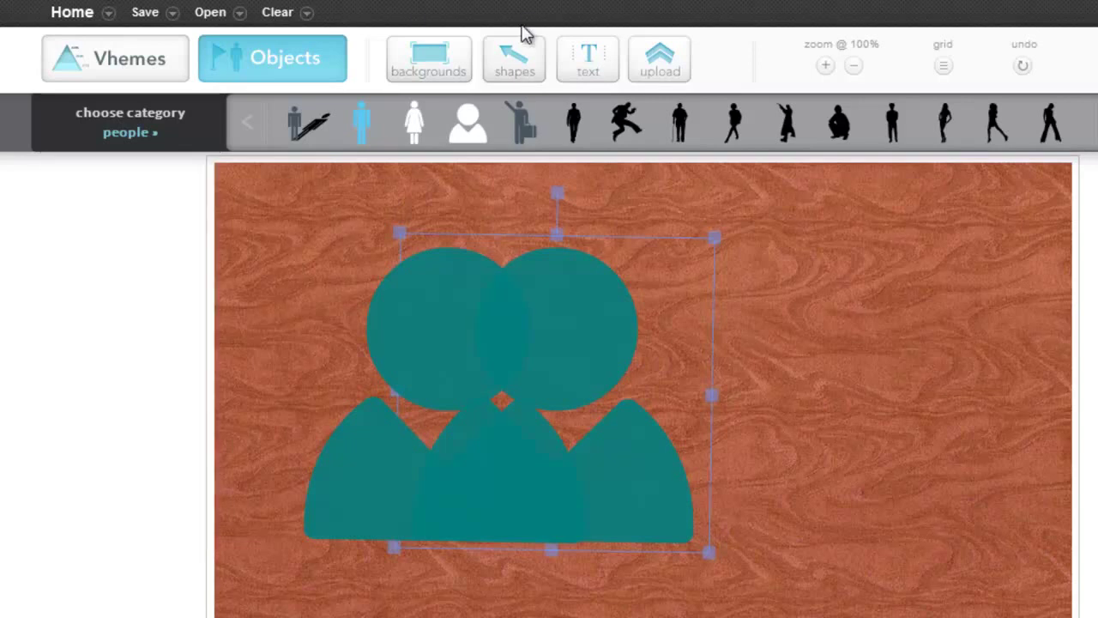
click(523, 61)
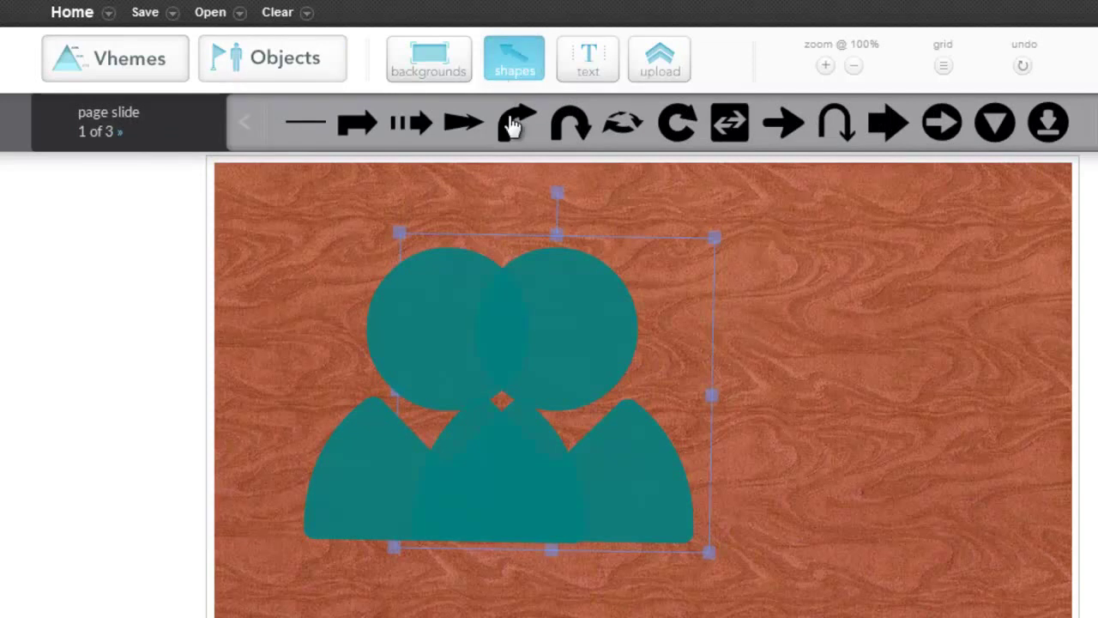
drag(511, 125, 769, 368)
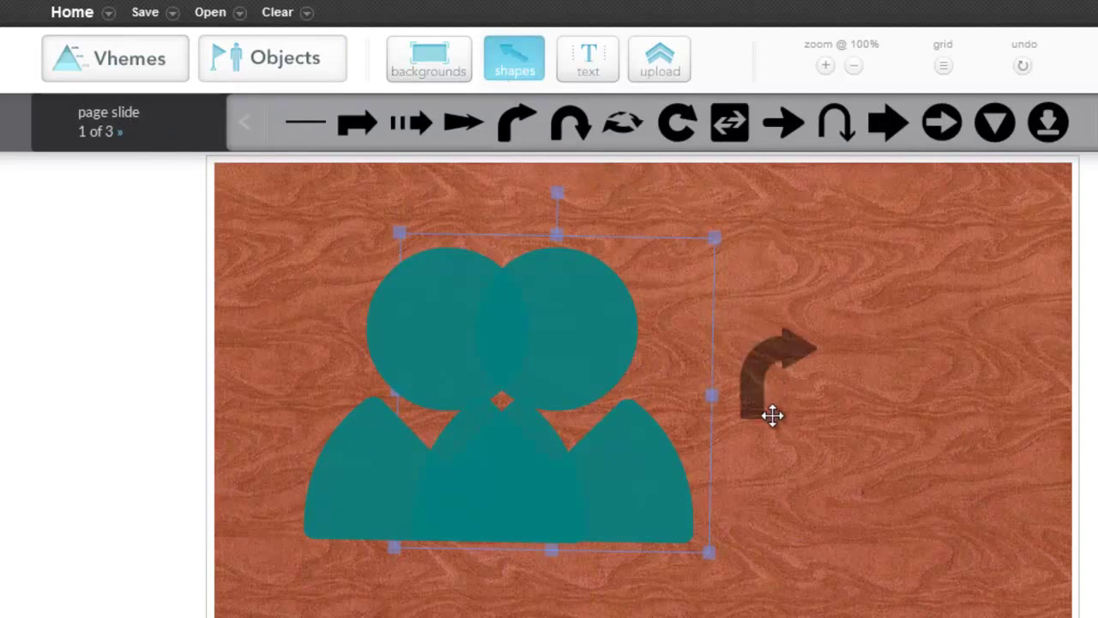
drag(772, 415, 766, 420)
click(747, 415)
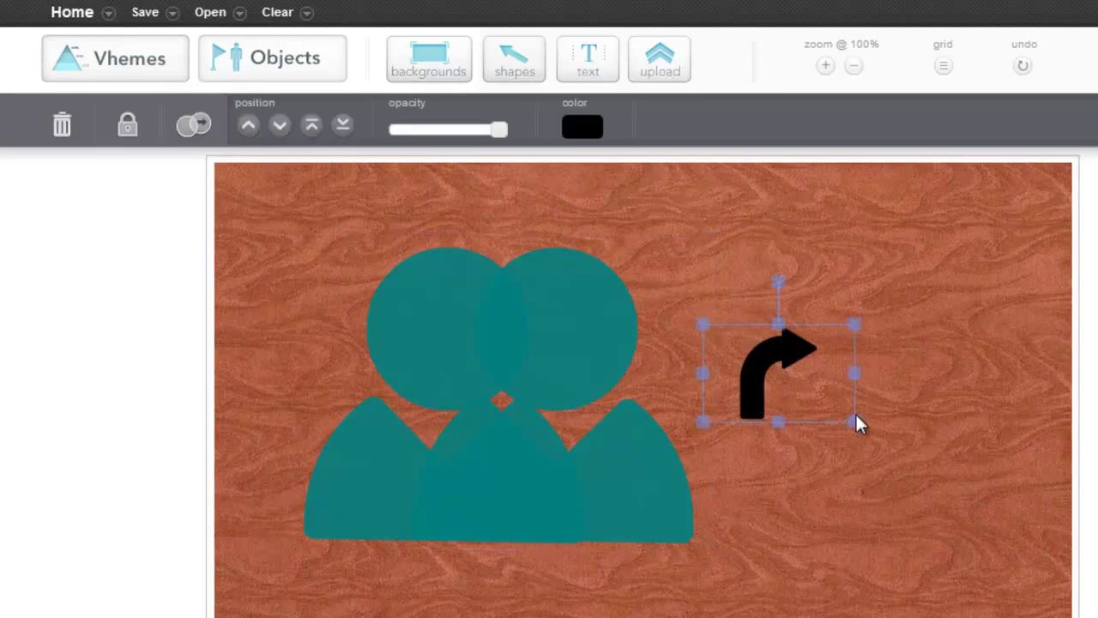
drag(856, 421, 974, 498)
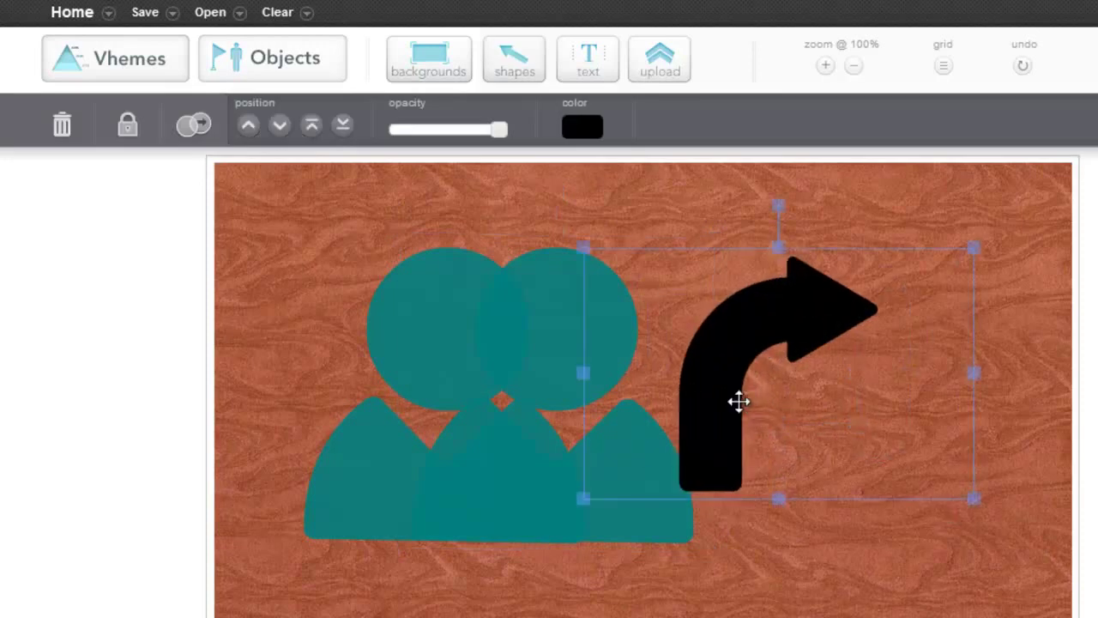
drag(739, 400, 544, 438)
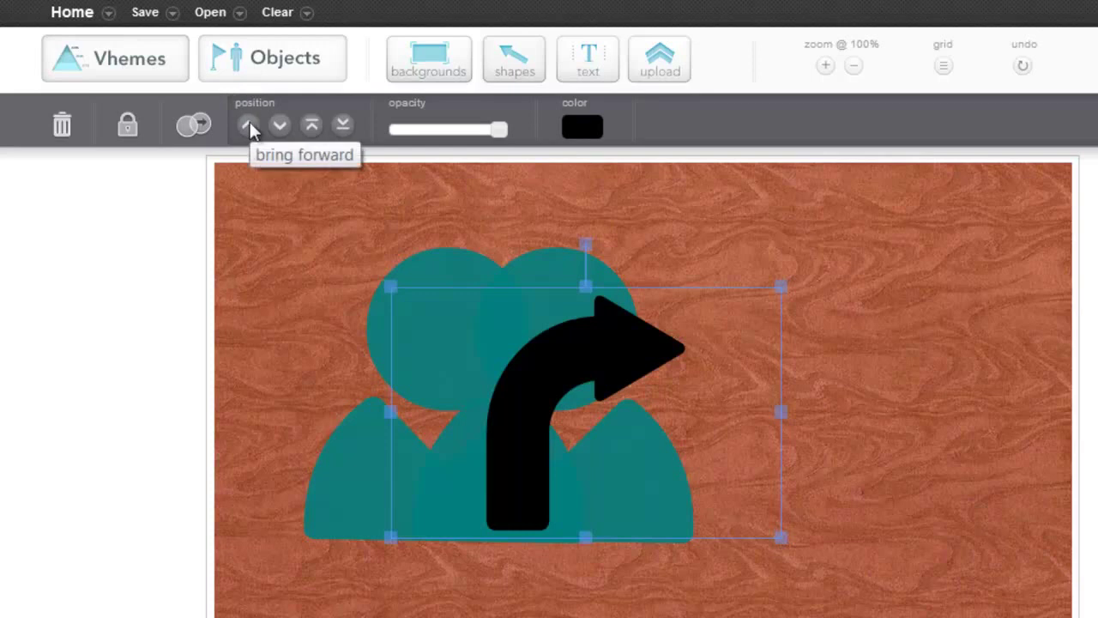
Step: Send the arrow behind the figures and move the second teal figure to the lower right
click(343, 124)
drag(578, 282, 831, 376)
drag(575, 334, 826, 507)
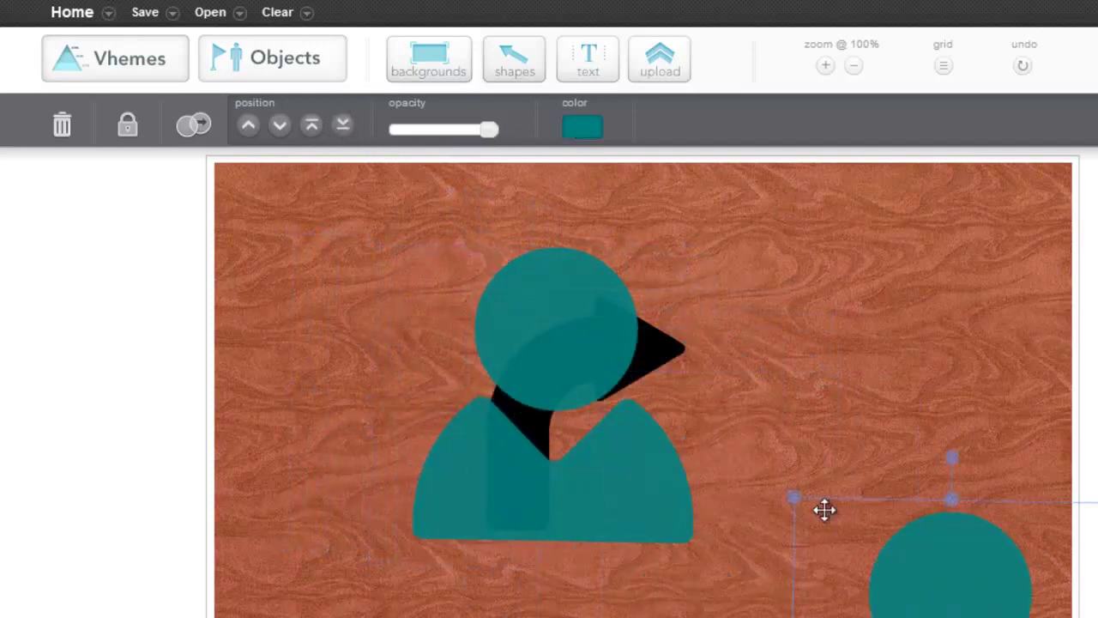
click(132, 132)
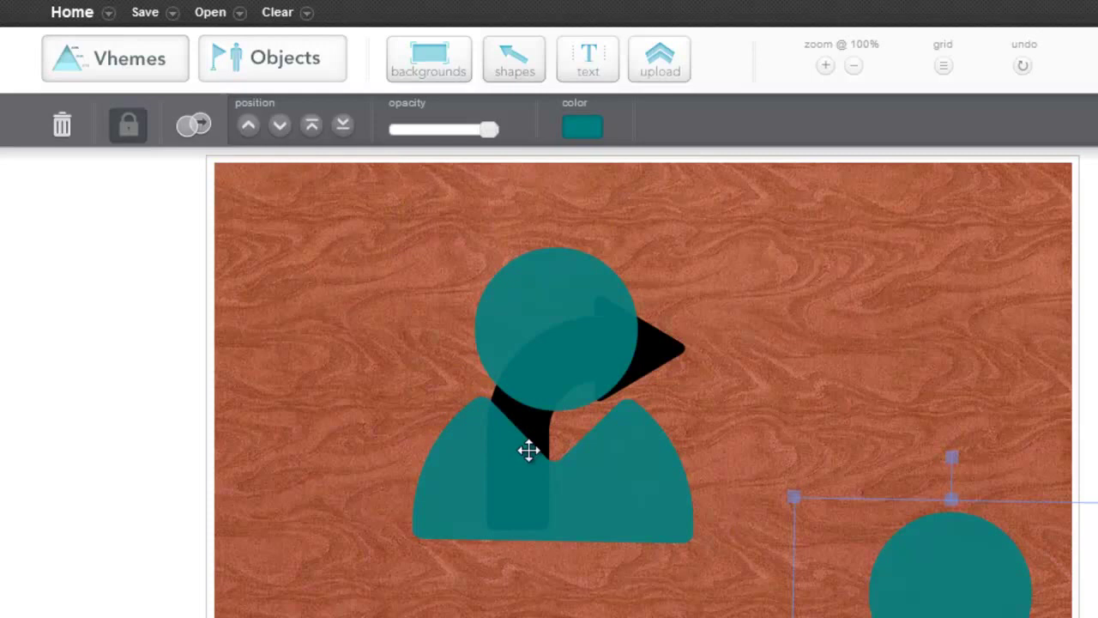
click(674, 521)
drag(674, 522, 729, 553)
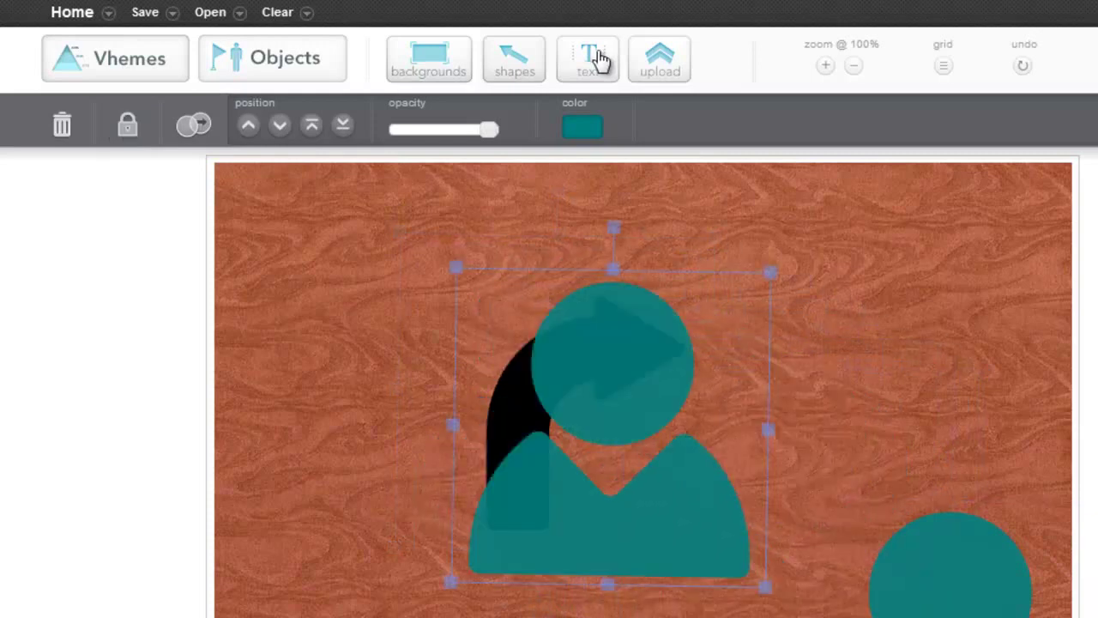
Step: Place a title text block and change its text to 'Hello ello!'
click(601, 62)
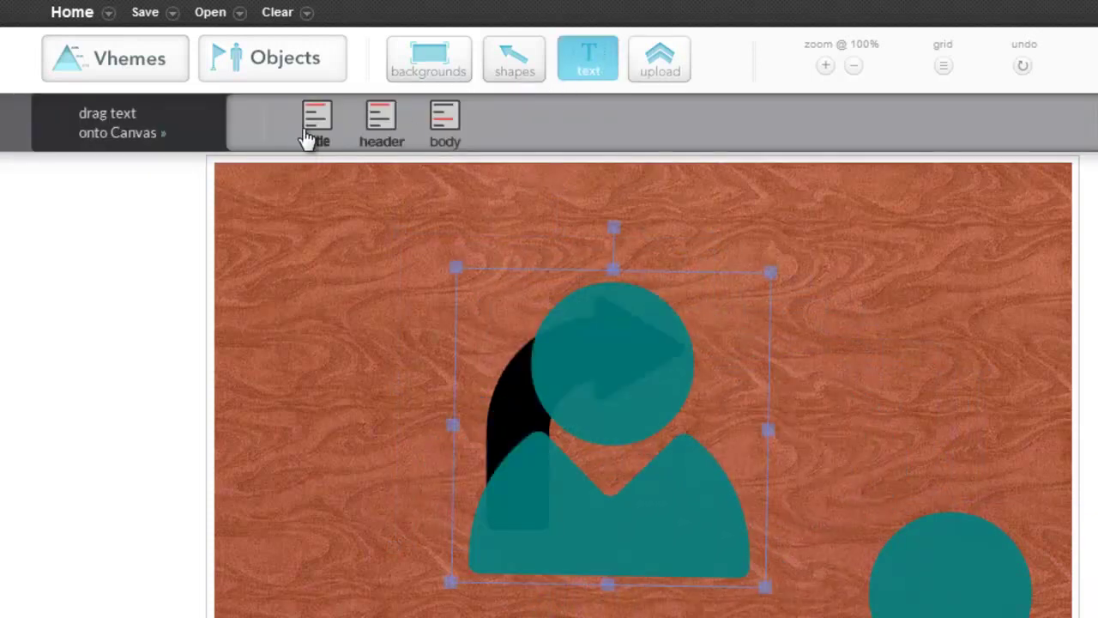
drag(320, 111, 307, 249)
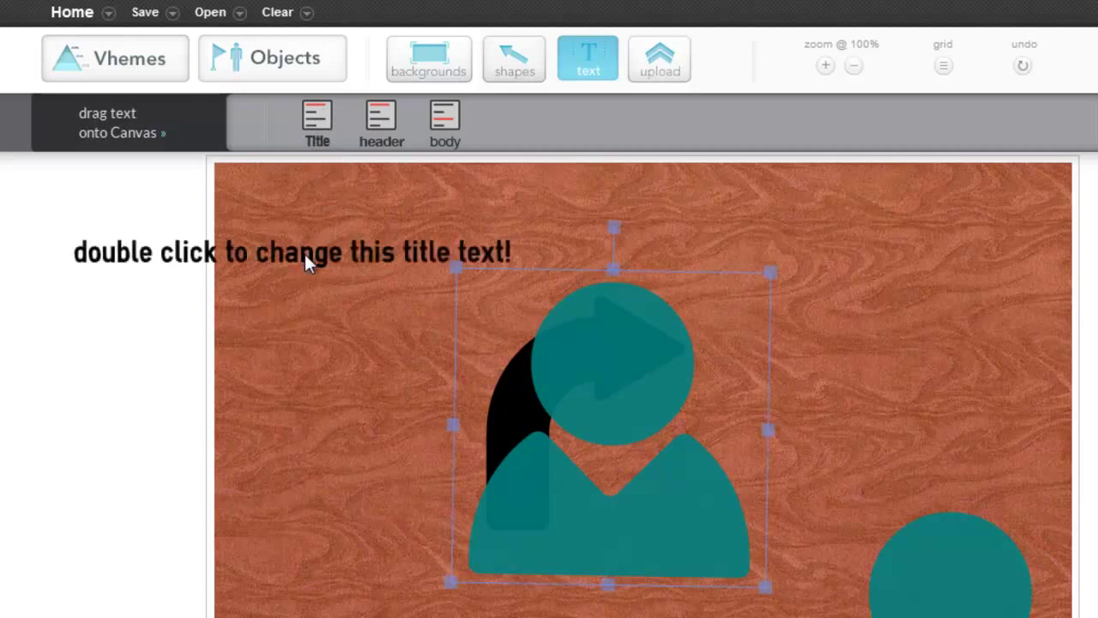
double_click(303, 251)
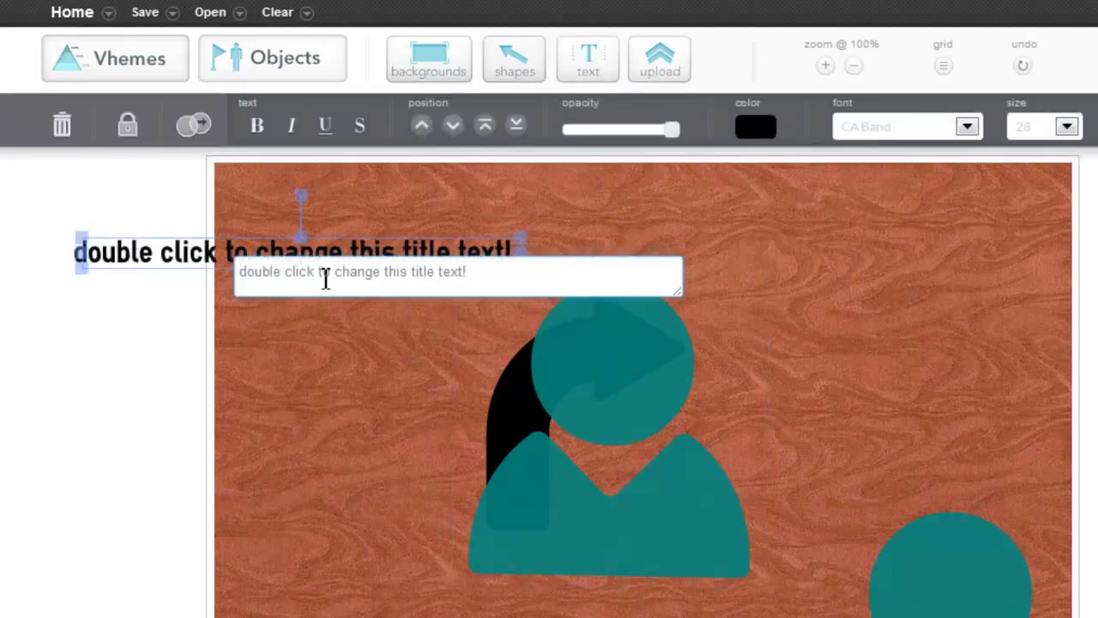
key(ctrl+a)
text(NE)
key(BackSpace)
key(BackSpace)
text(Hello ello)
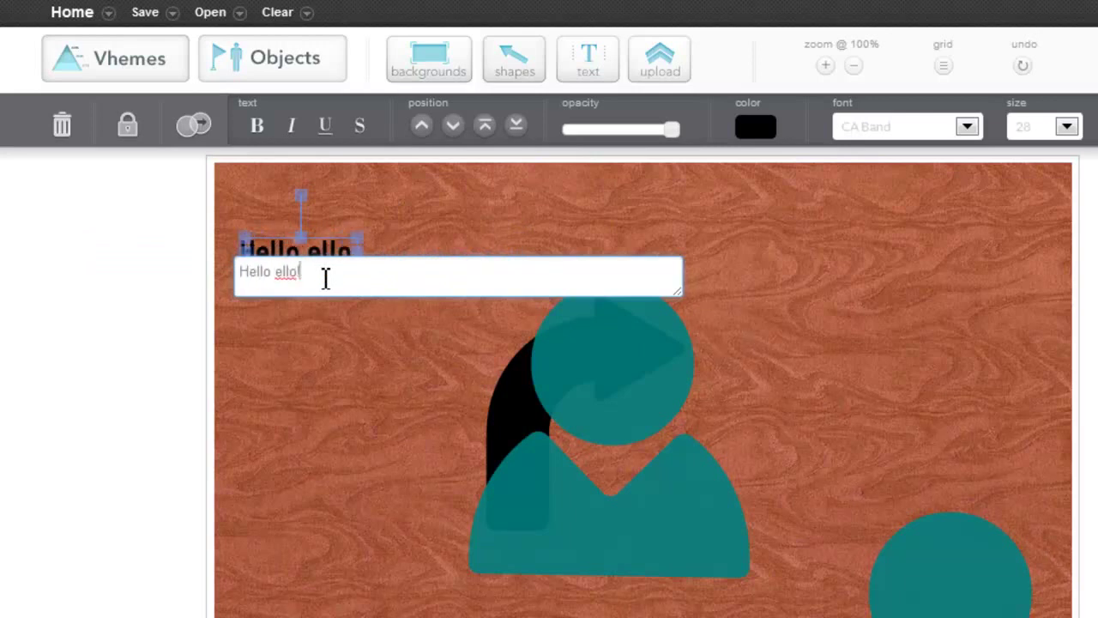
text(!)
click(333, 323)
Step: Enlarge the 'Hello ello!' title, move it to the top-left, and keep its size at 28
click(355, 248)
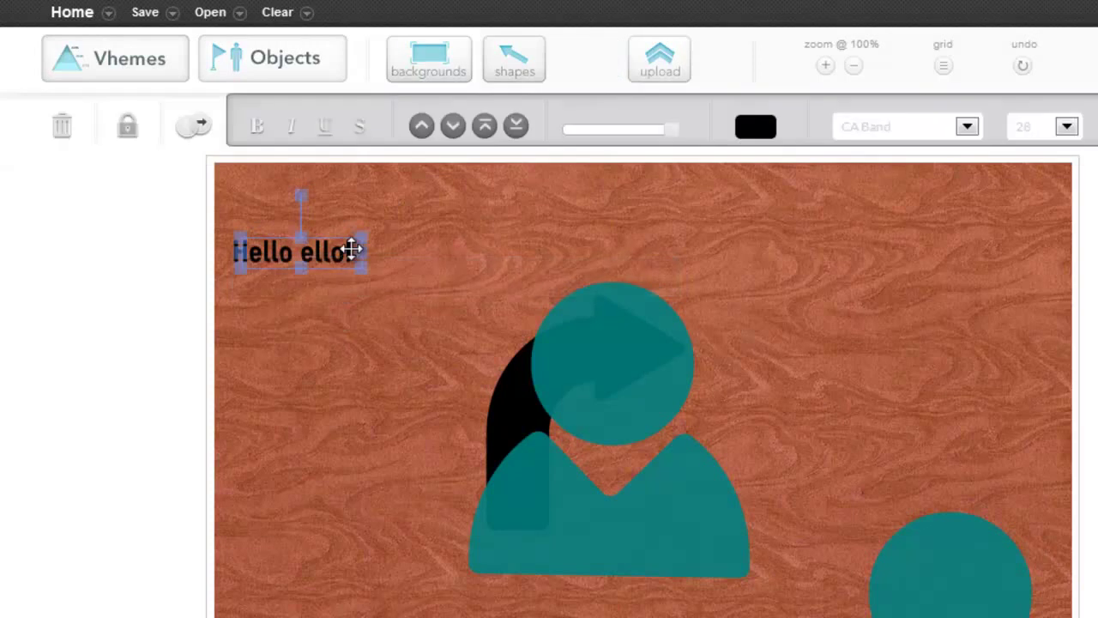
drag(362, 255, 430, 352)
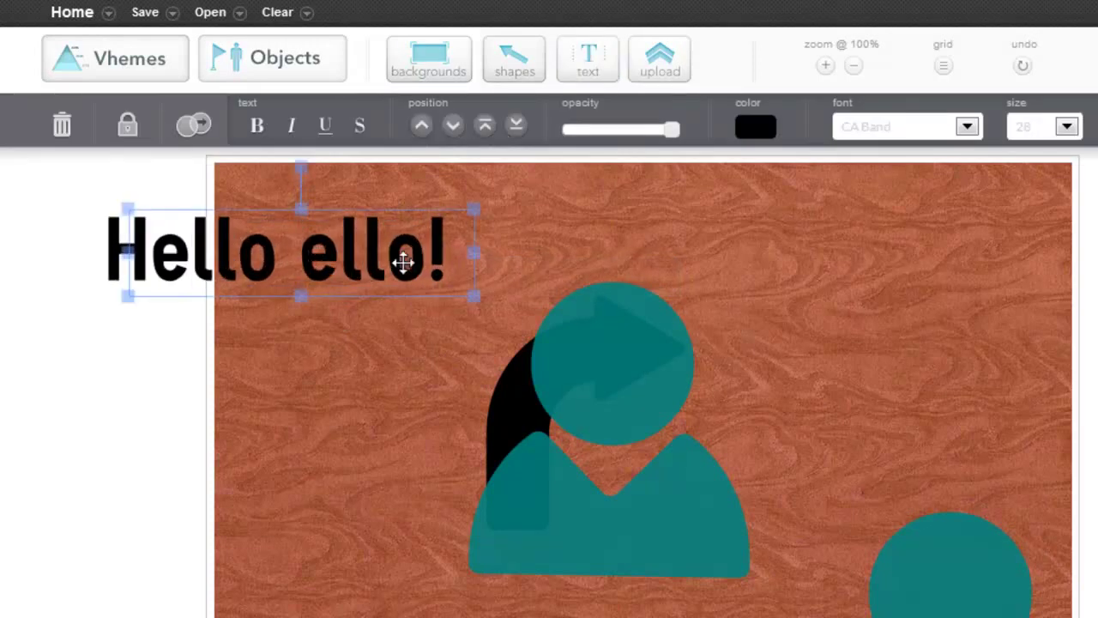
drag(404, 255, 494, 280)
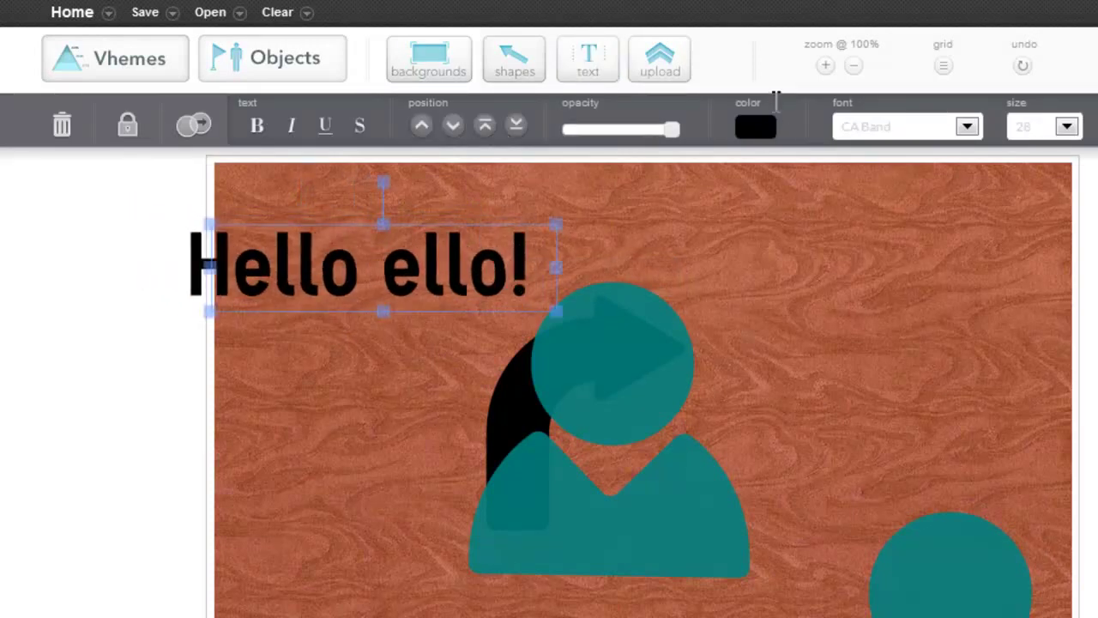
click(967, 126)
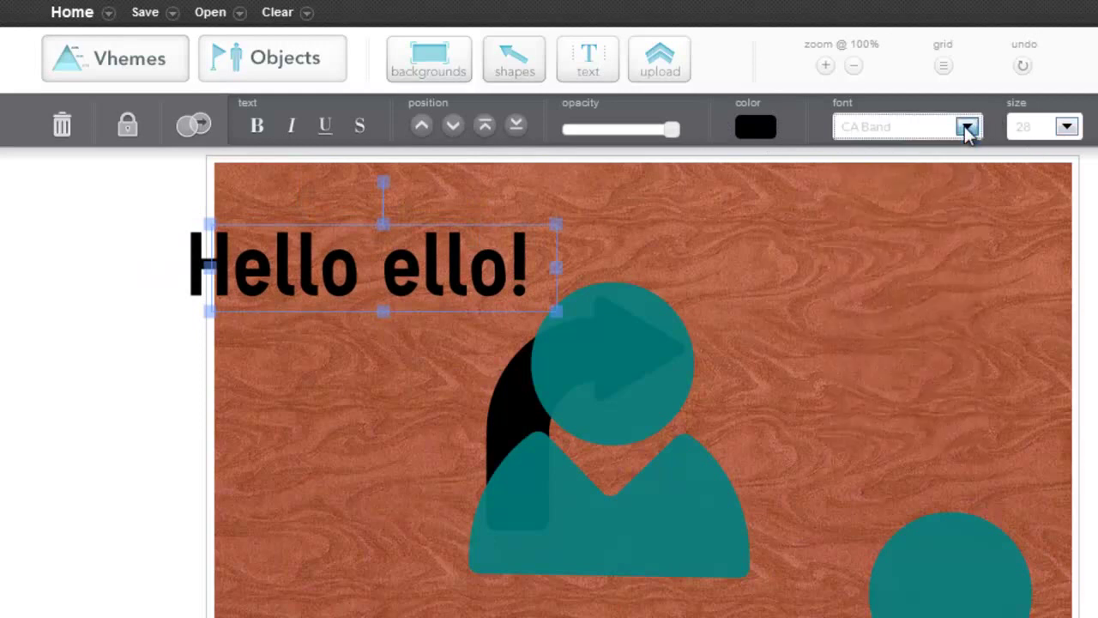
click(1067, 127)
click(1070, 128)
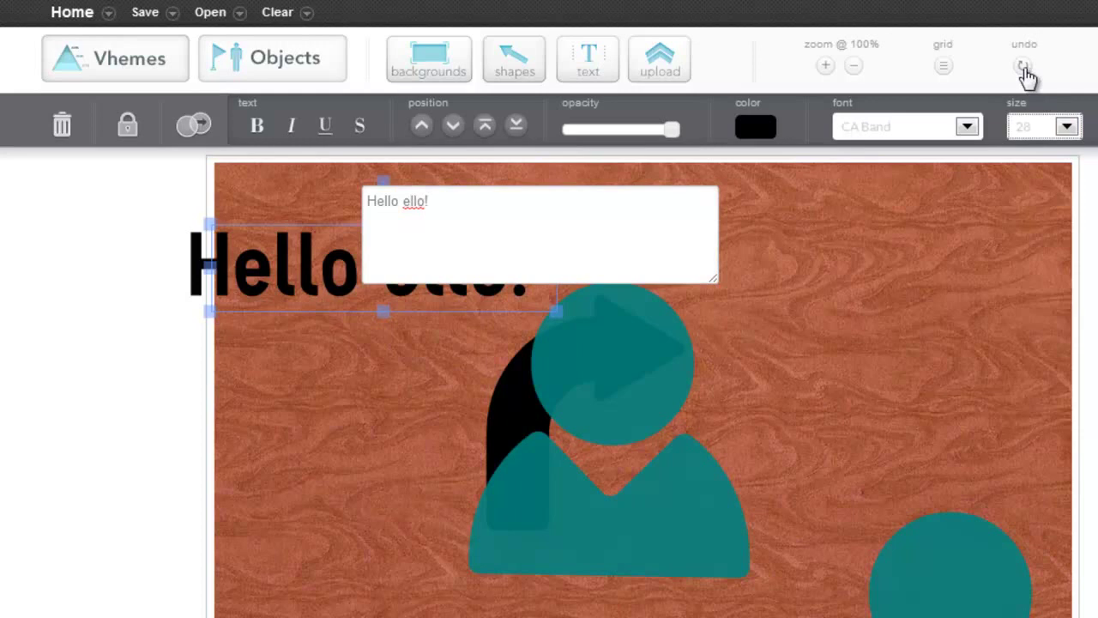
Step: Turn on the grid, then upload the inside-cover book image and place it at the canvas centre
click(945, 67)
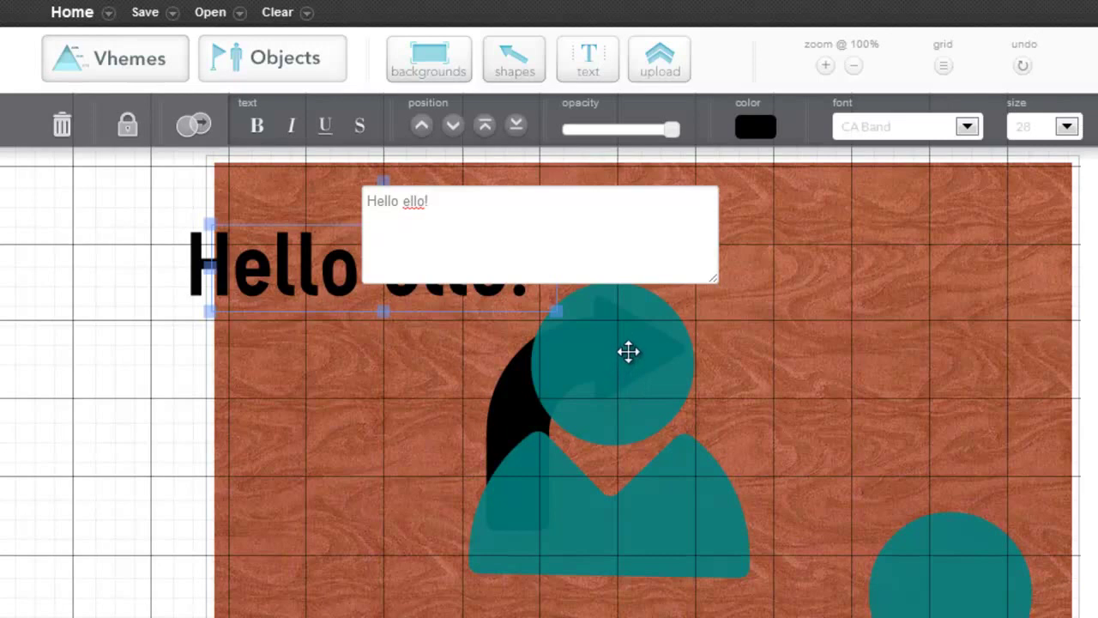
click(630, 350)
click(657, 73)
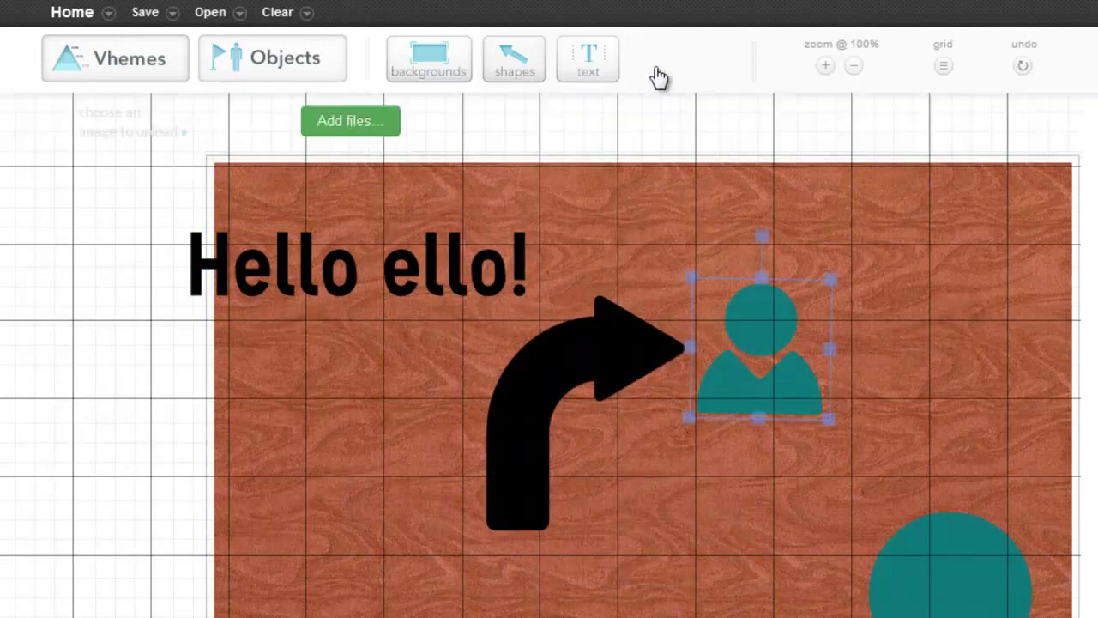
click(372, 123)
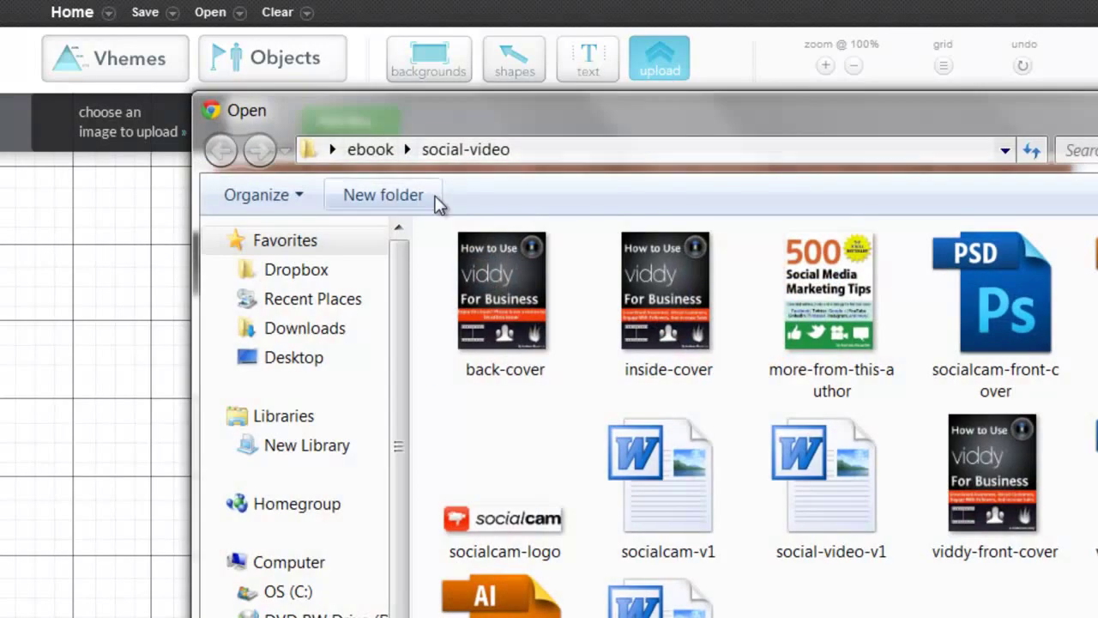
double_click(639, 303)
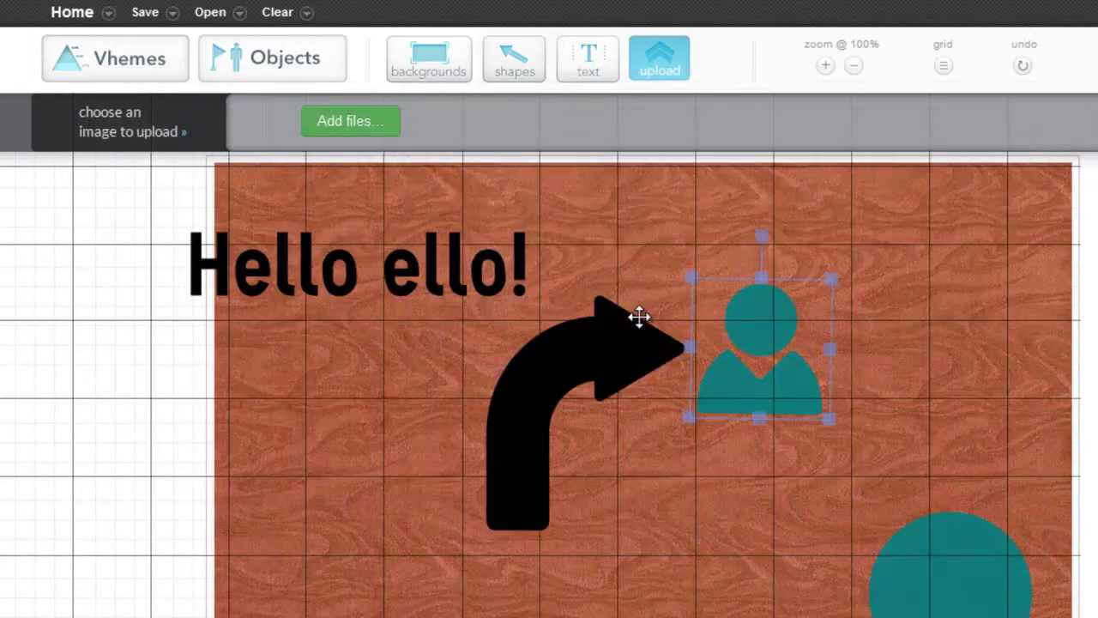
drag(160, 283, 463, 362)
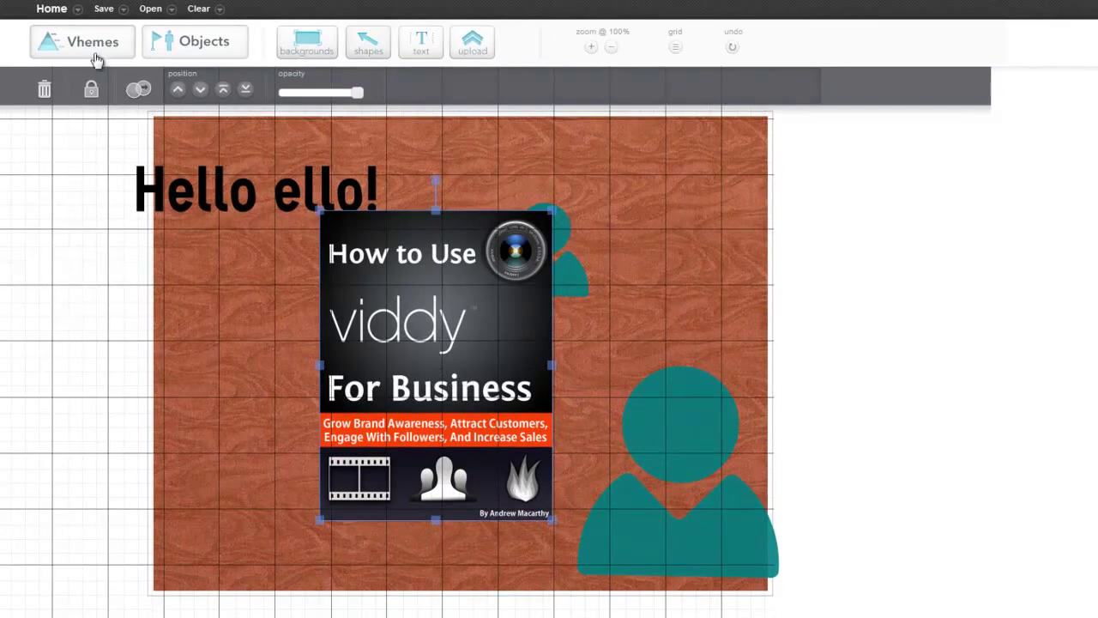
Step: Open the Home and Save dropdowns to reveal the visual's name field
click(55, 11)
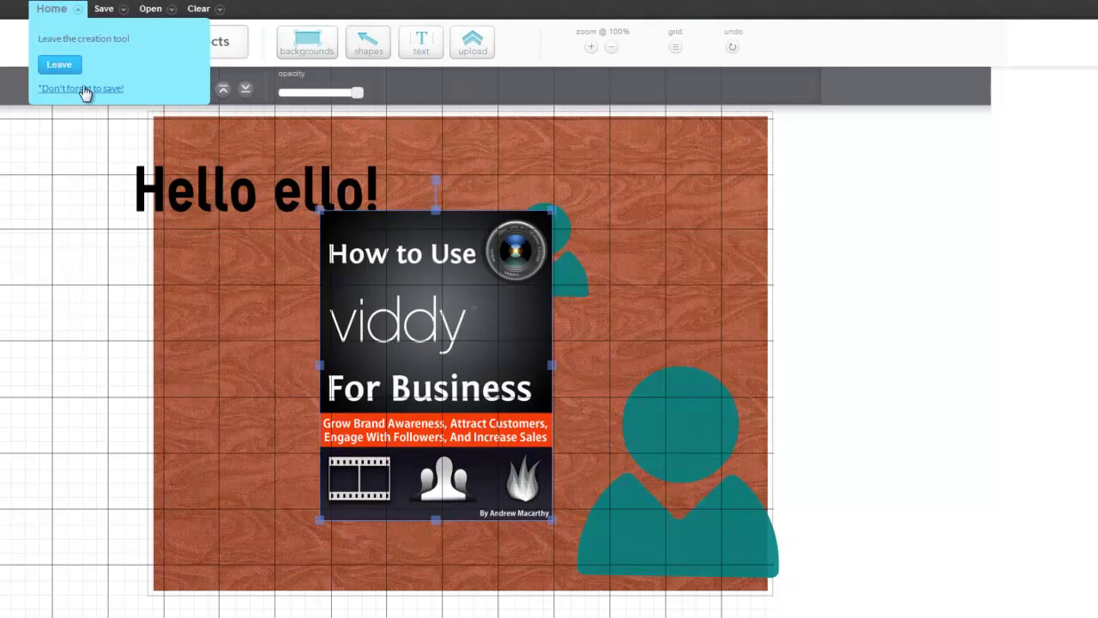
click(100, 11)
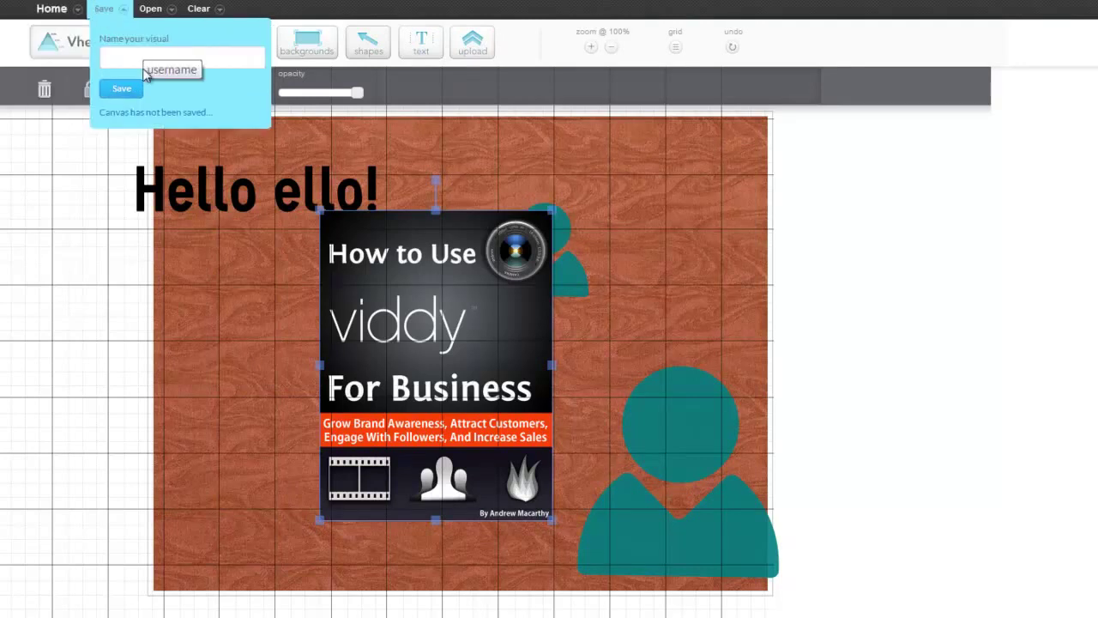